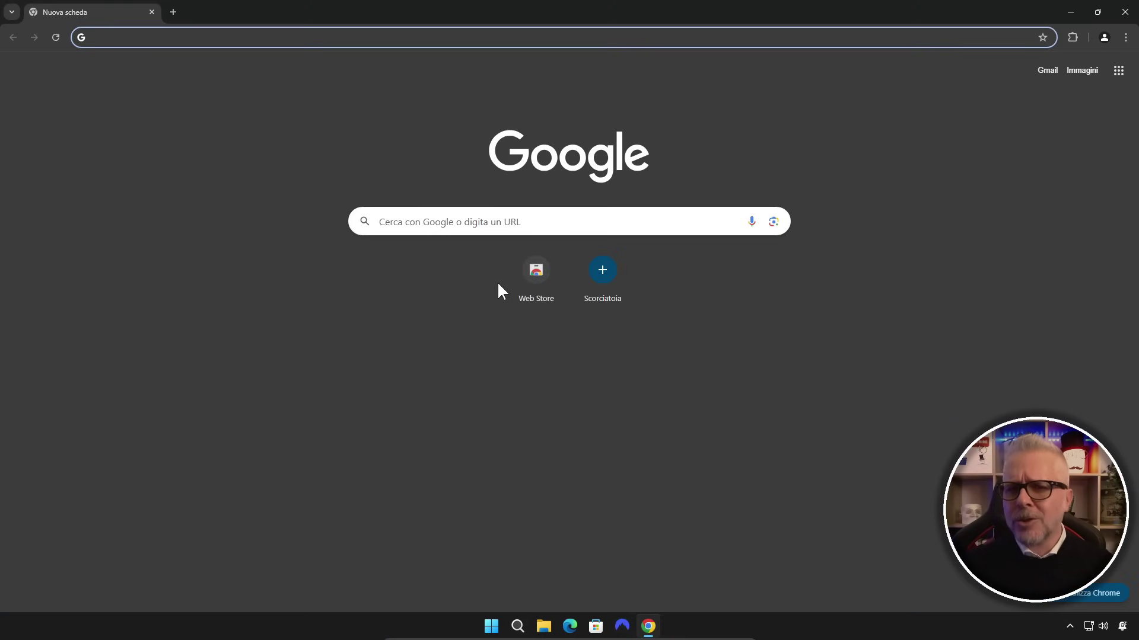
Search Google for 'gentiluomo digitale', dismissing Chrome's customisation bubble along the way
left_click(480, 219)
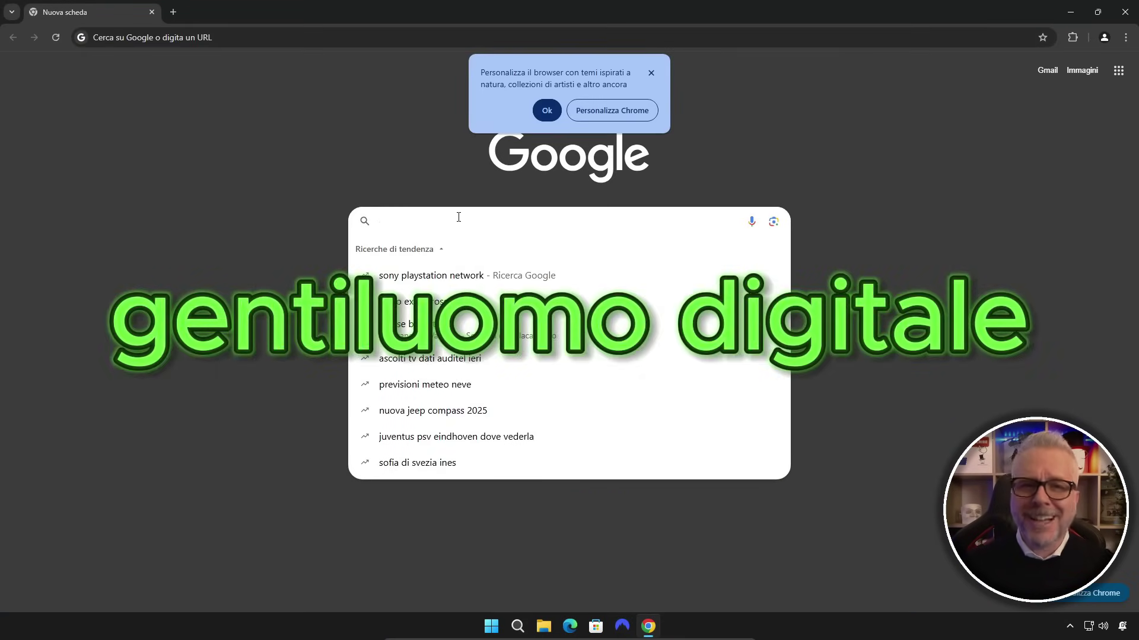
type("gentiluomo")
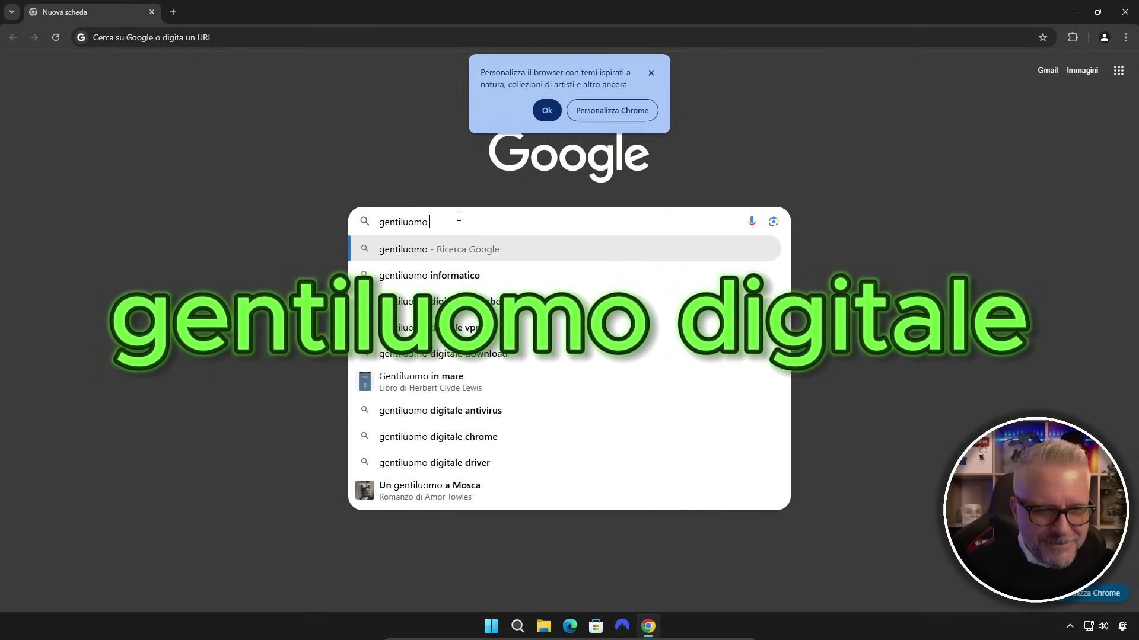
type(" digitale")
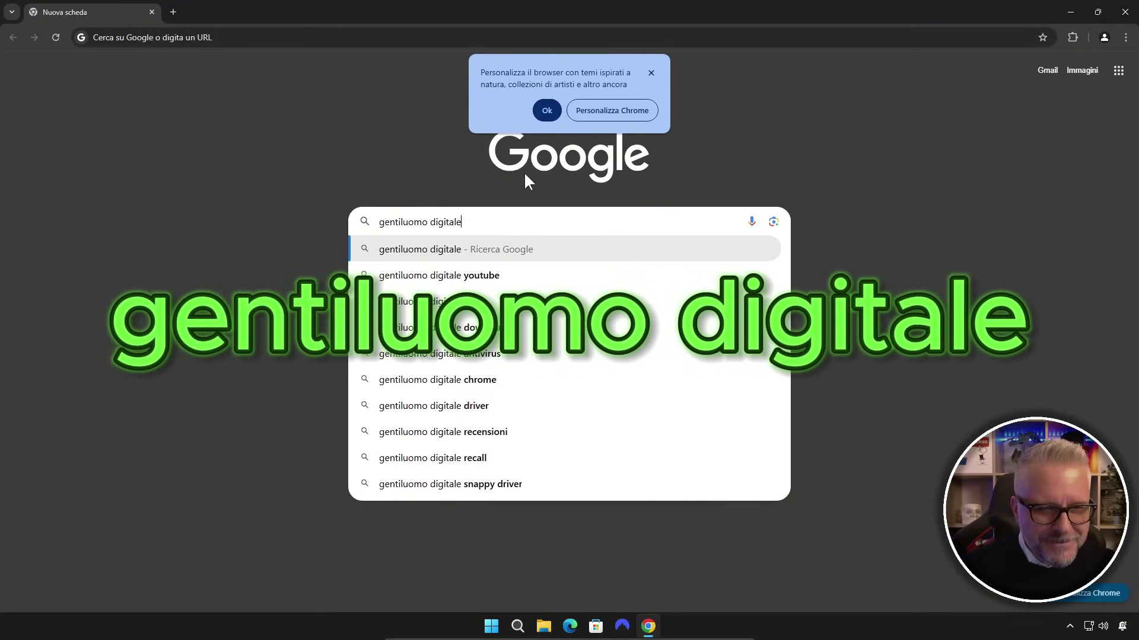
left_click(547, 110)
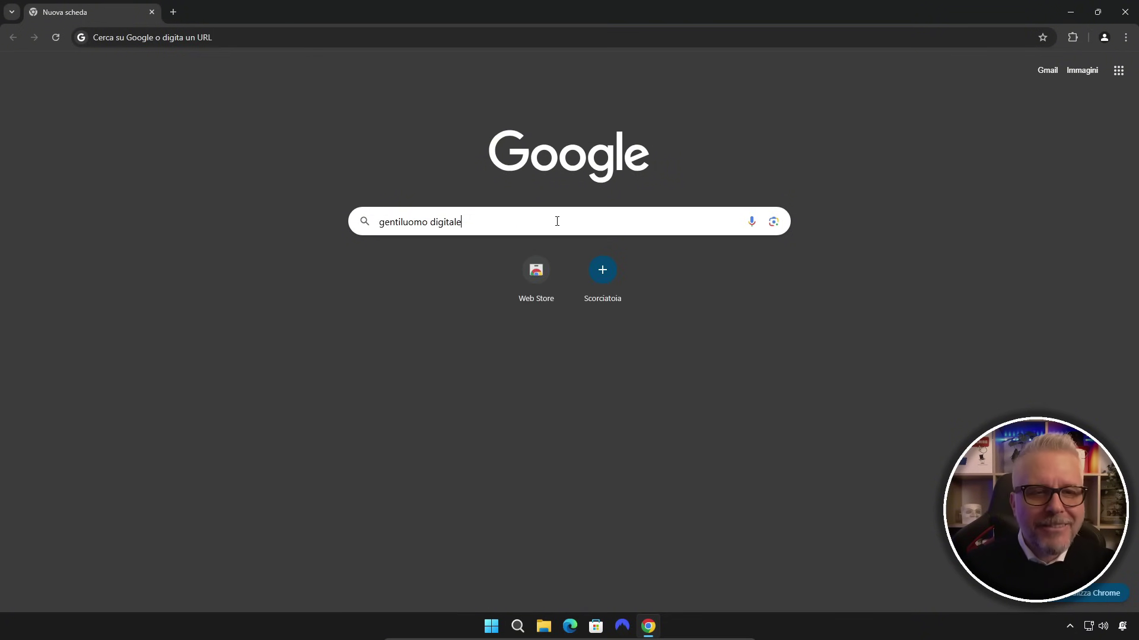
left_click(556, 227)
key("Return")
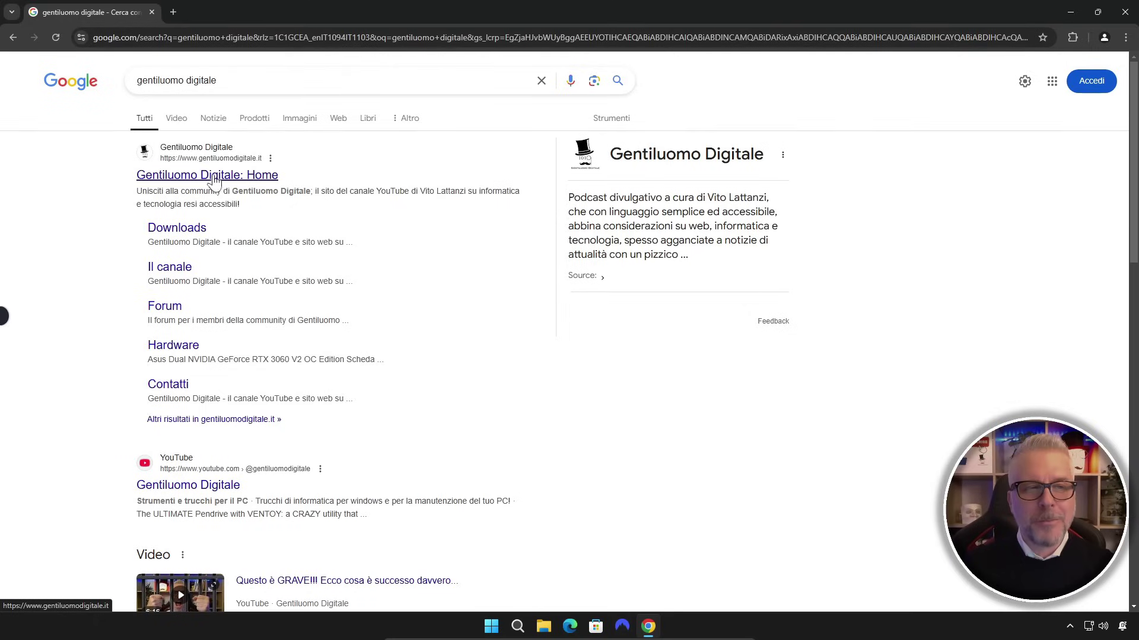
Open the Gentiluomo Digitale home result, go to Downloads, and scroll to the Winoptimizer 2025 card
left_click(353, 291)
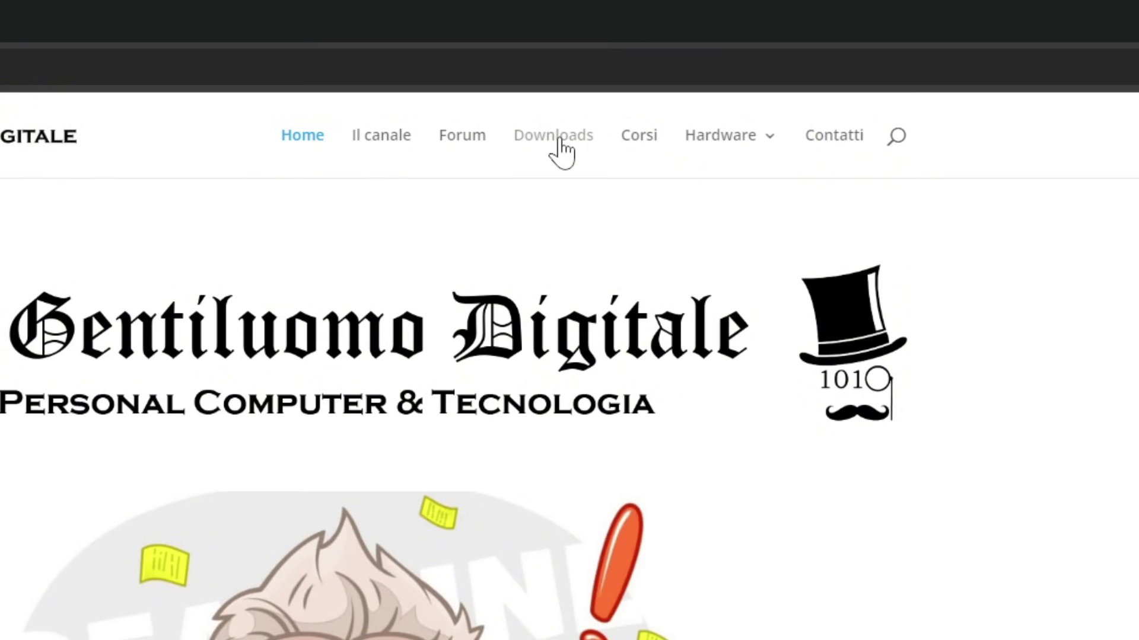
left_click(557, 140)
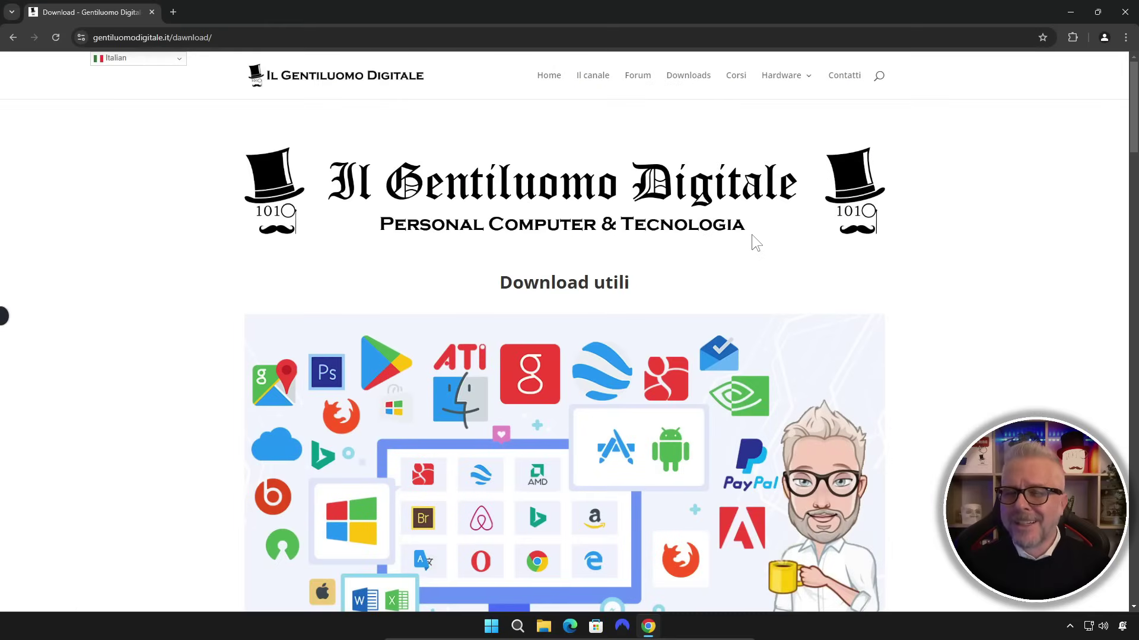
scroll(752, 235, "down", 10)
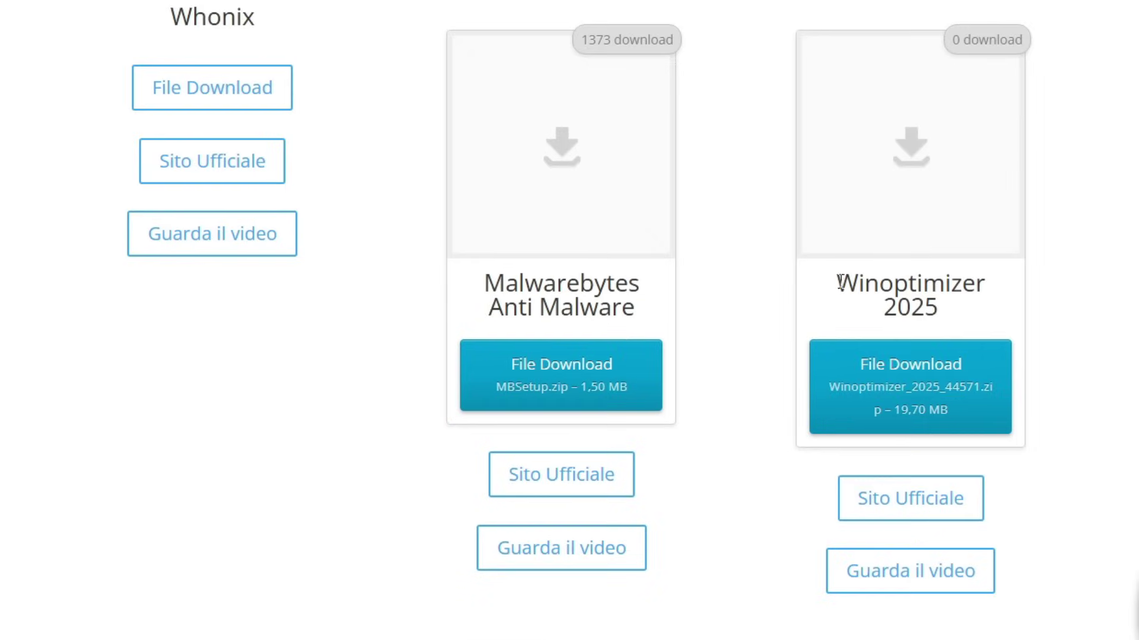
mouse_move(839, 282)
left_mouse_down()
mouse_move(896, 285)
mouse_move(979, 318)
left_mouse_up()
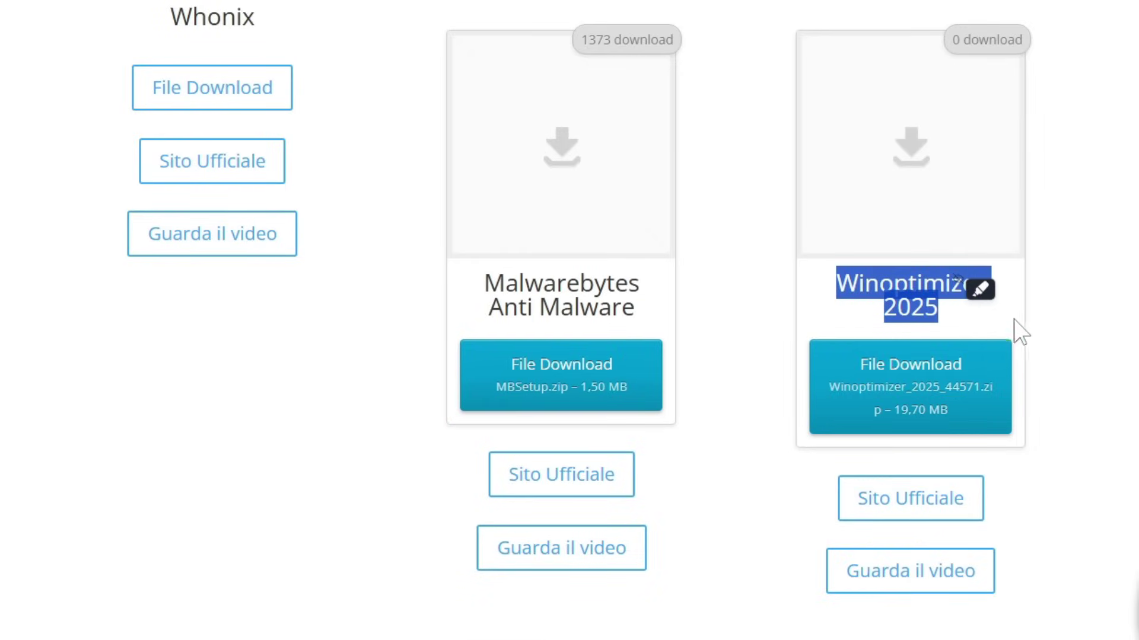
left_click(1087, 316)
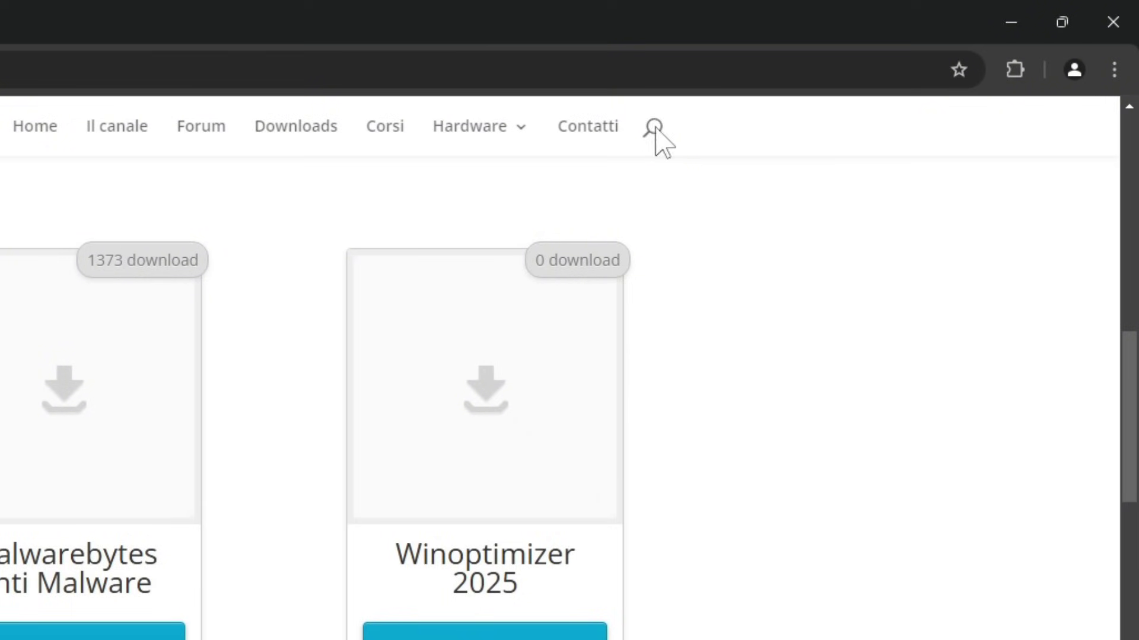
Search the site for 'winoptimizer', download the Winoptimizer 2025 zip, and show recent downloads
left_click(656, 138)
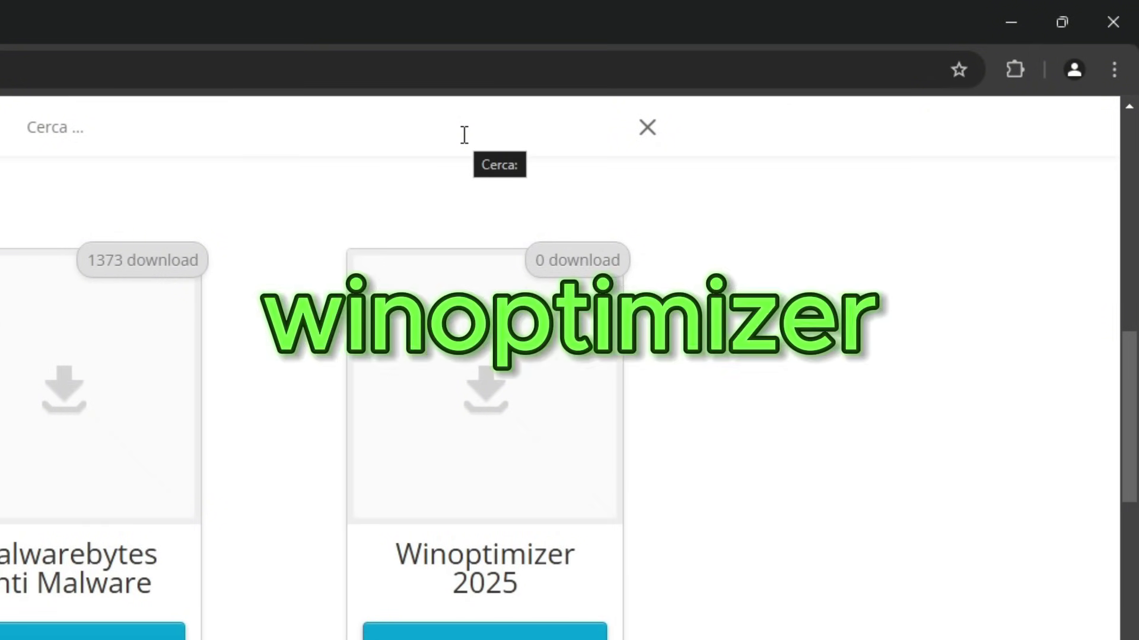
type("winoptimiz")
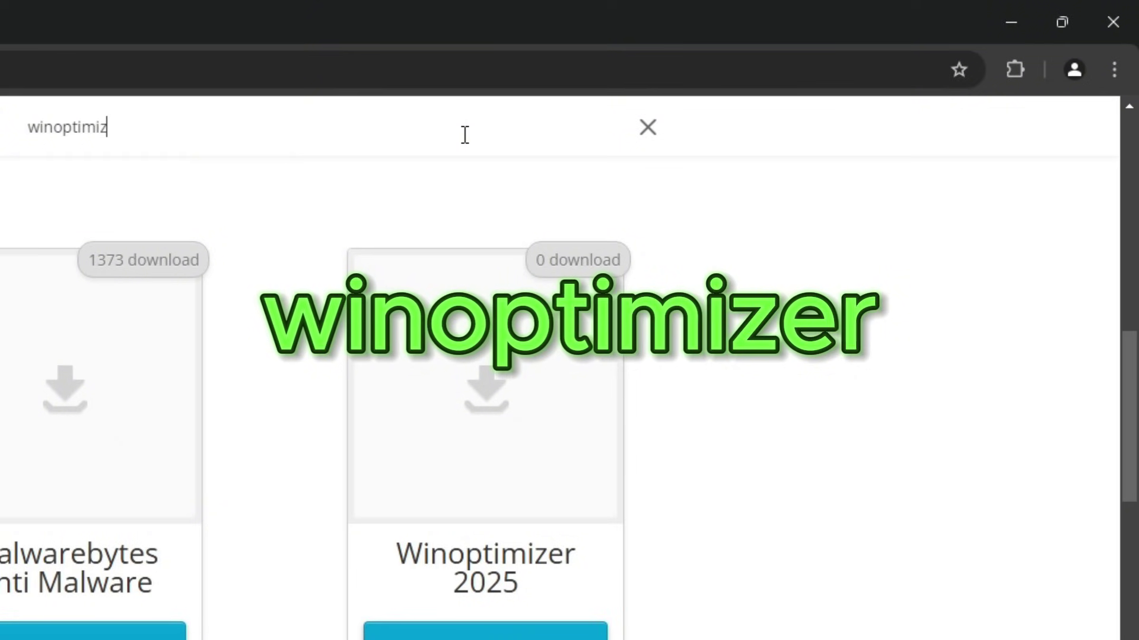
type("er")
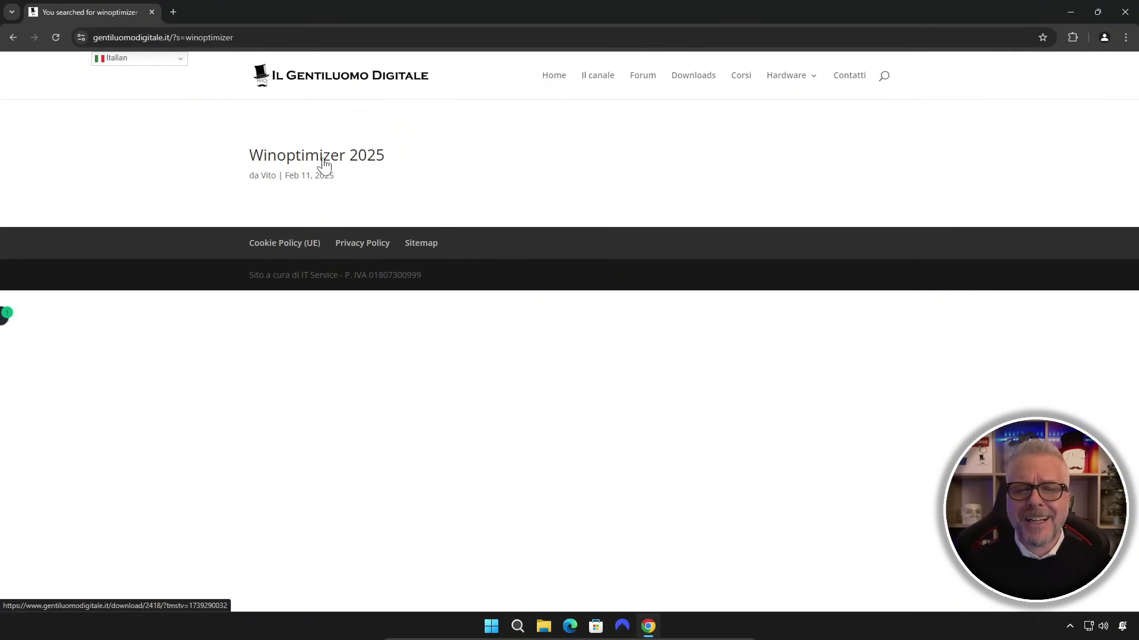
left_click(326, 161)
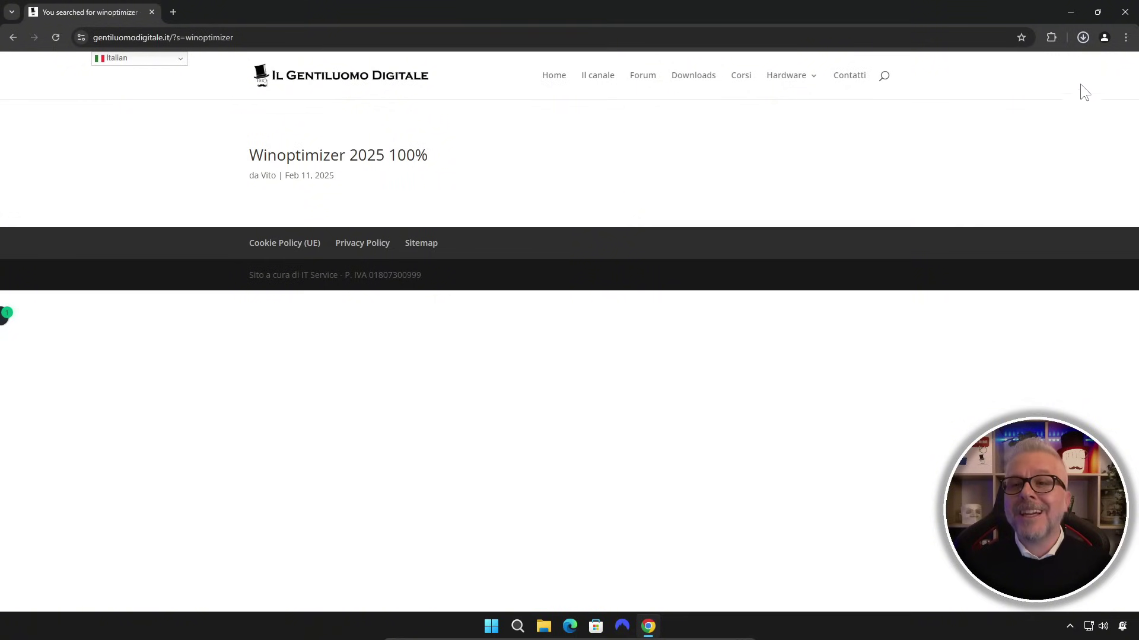
left_click(1083, 36)
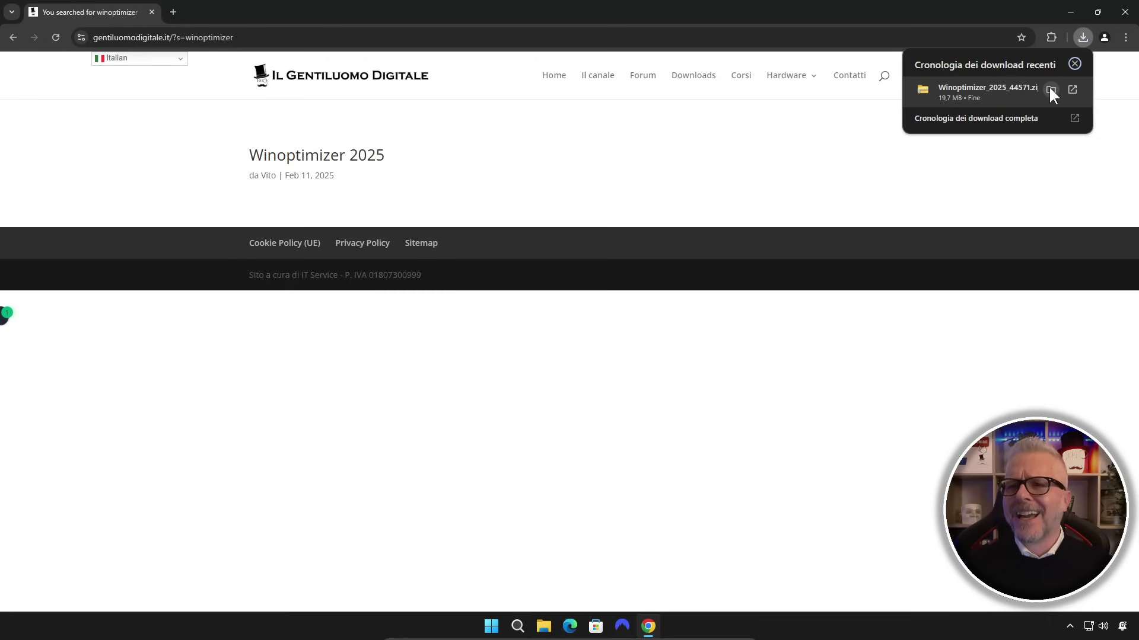
Show Winoptimizer_2025_44571.zip in its Download folder, close Chrome, and open the zip
left_click(991, 149)
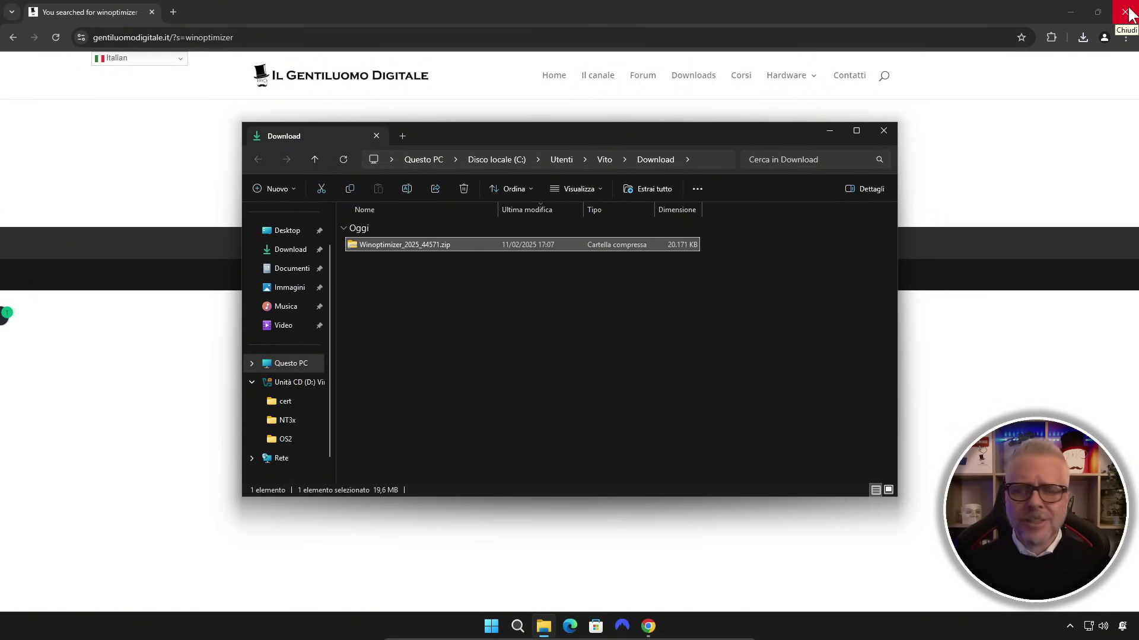
left_click(1130, 12)
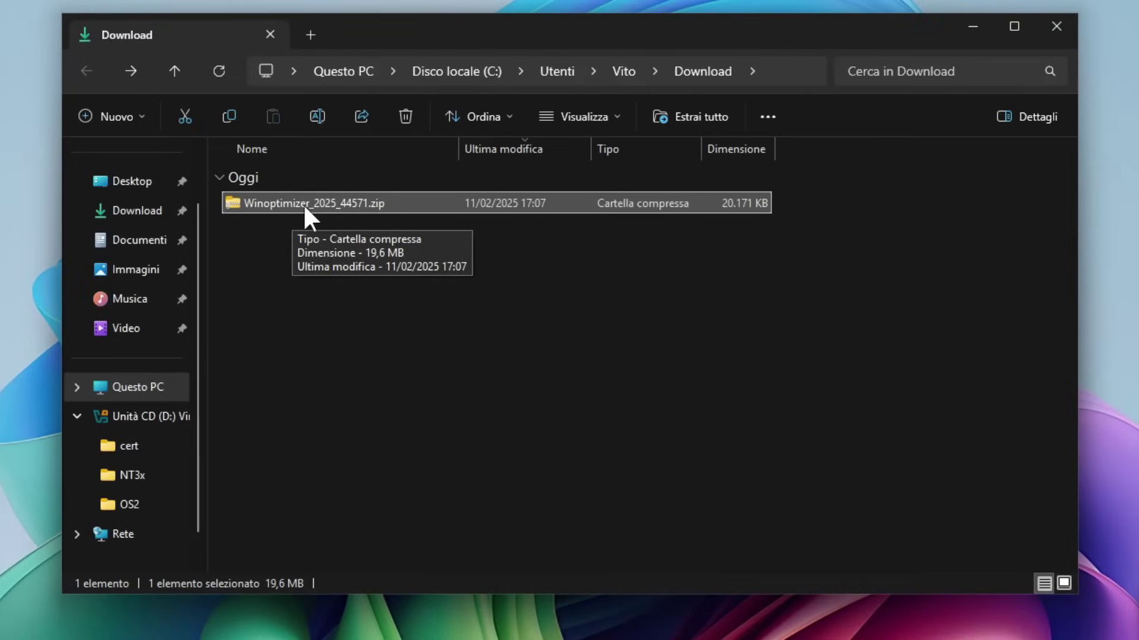
double_click(351, 199)
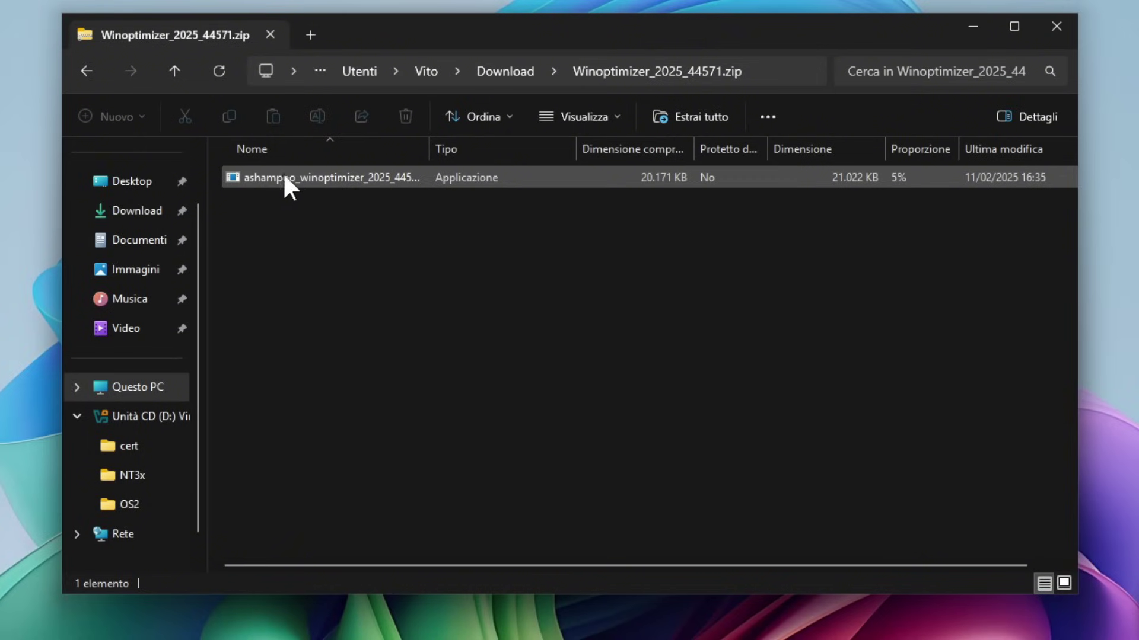
Run the ashampoo_winoptimizer installer from the zip, confirming the security warning with Esegui
double_click(351, 180)
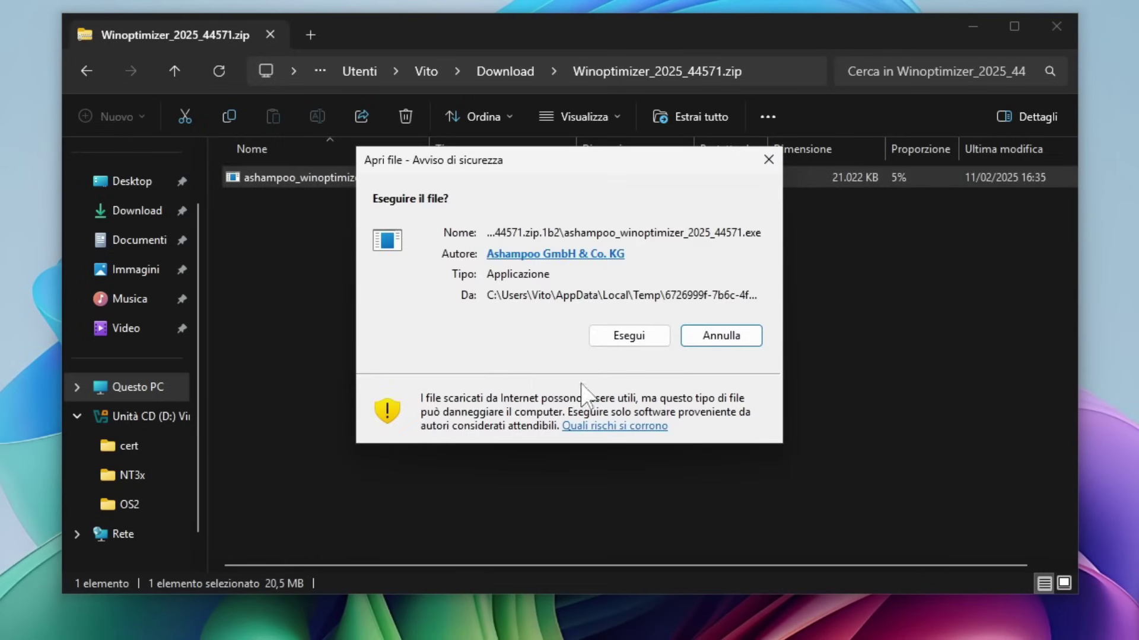
left_click(625, 333)
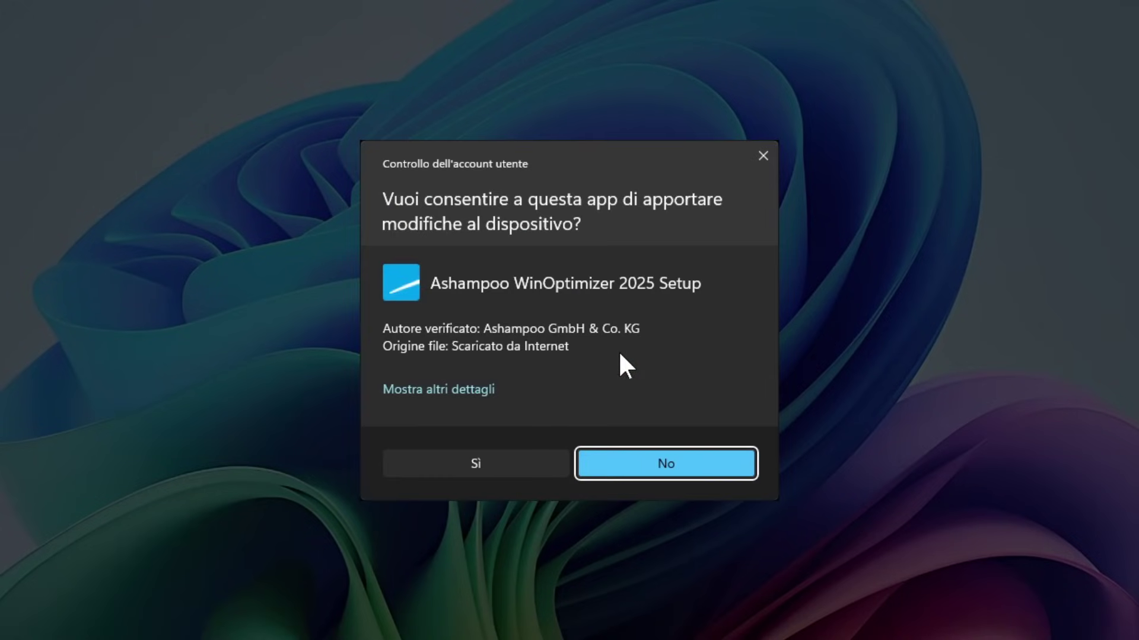
Allow setup, accept the licence, install to the default folder with desktop icon, and launch WinOptimizer
left_click(473, 465)
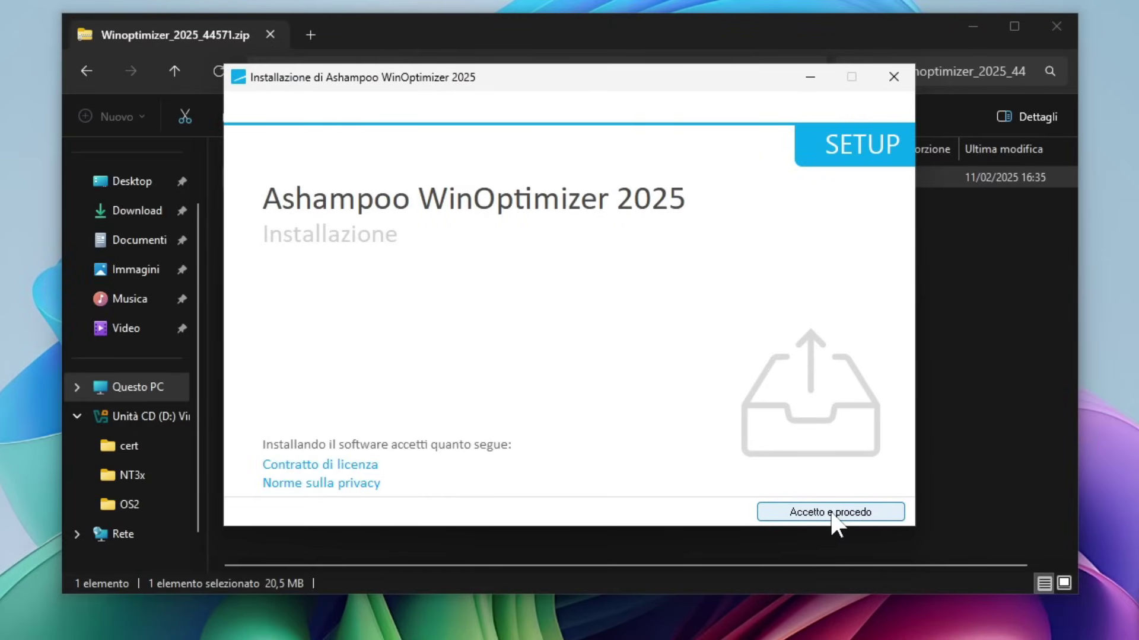
left_click(834, 513)
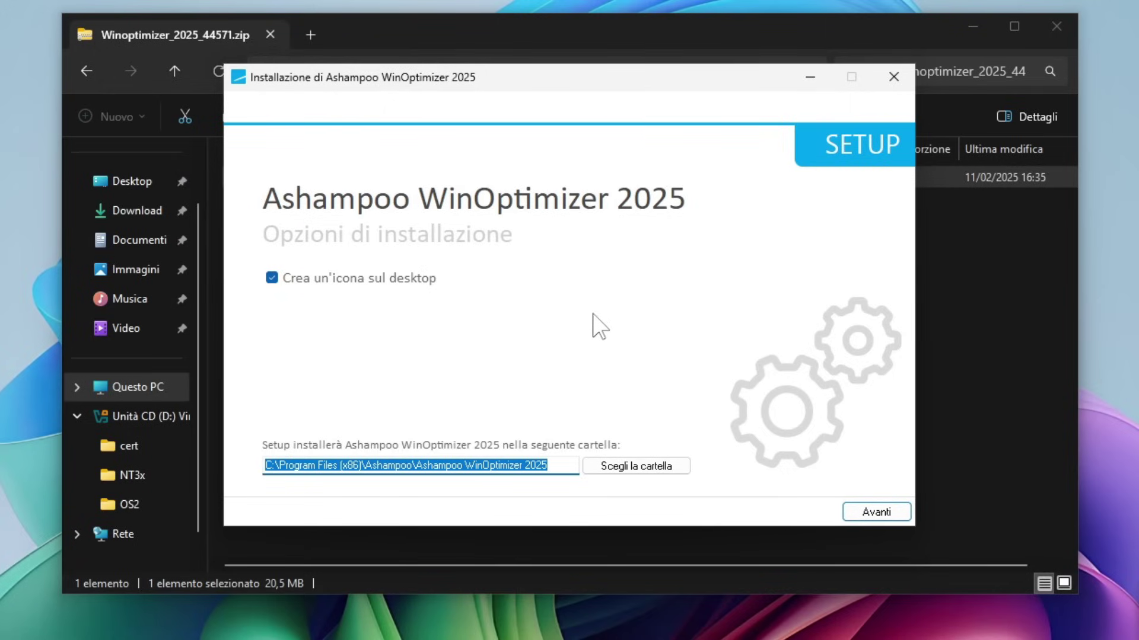
left_click(887, 515)
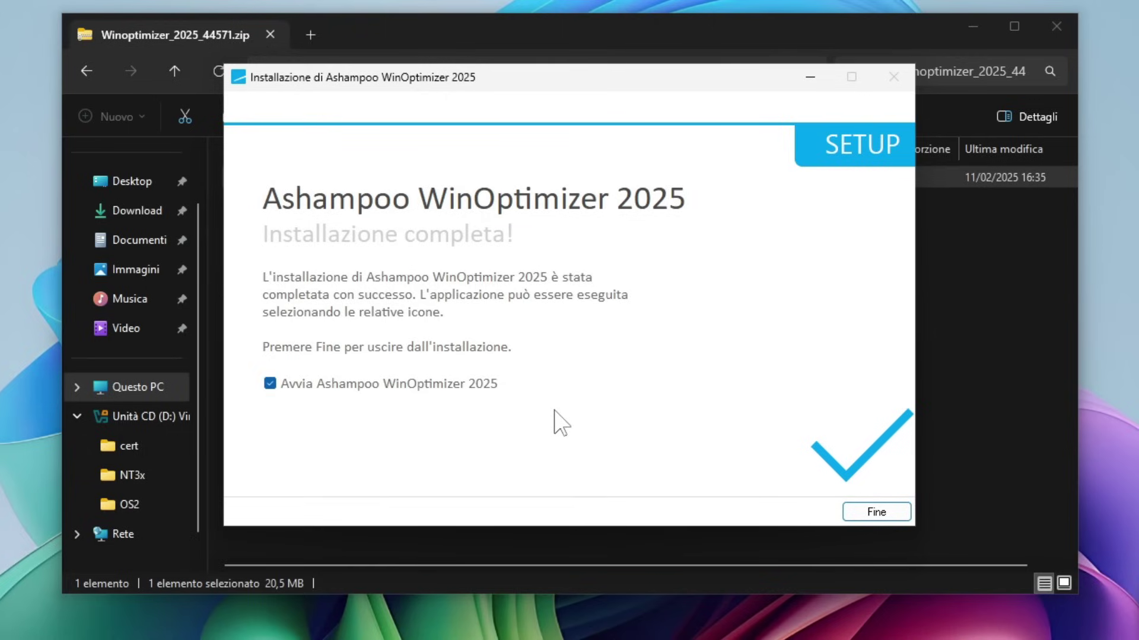
left_click(767, 443)
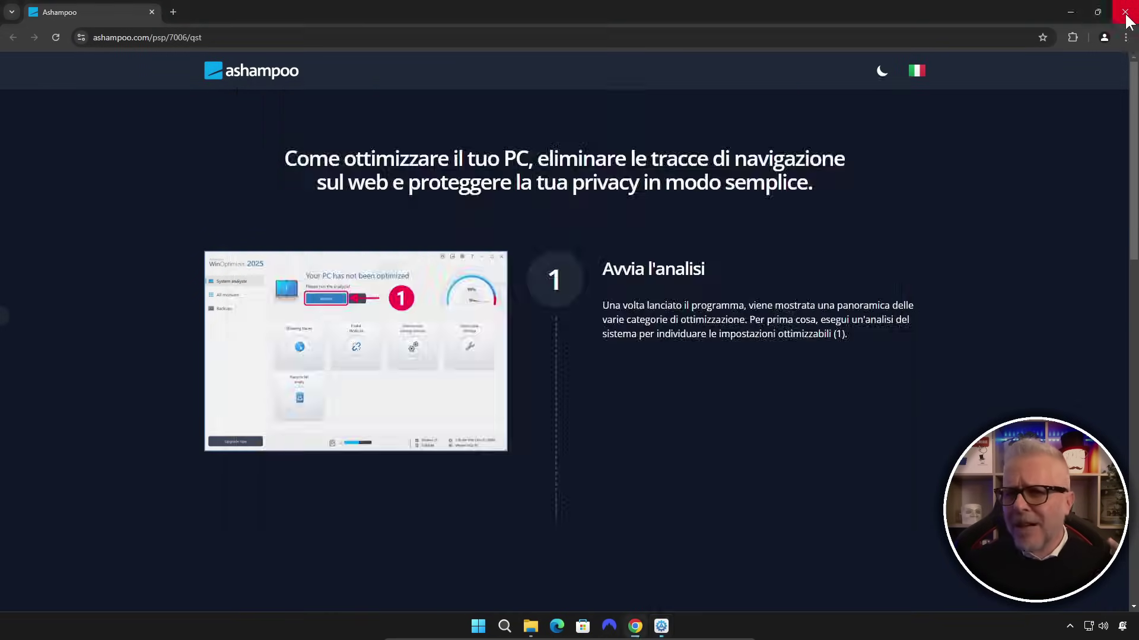
Close Chrome, then register an Ashampoo account by entering the e-mail address and a new password
left_click(1124, 12)
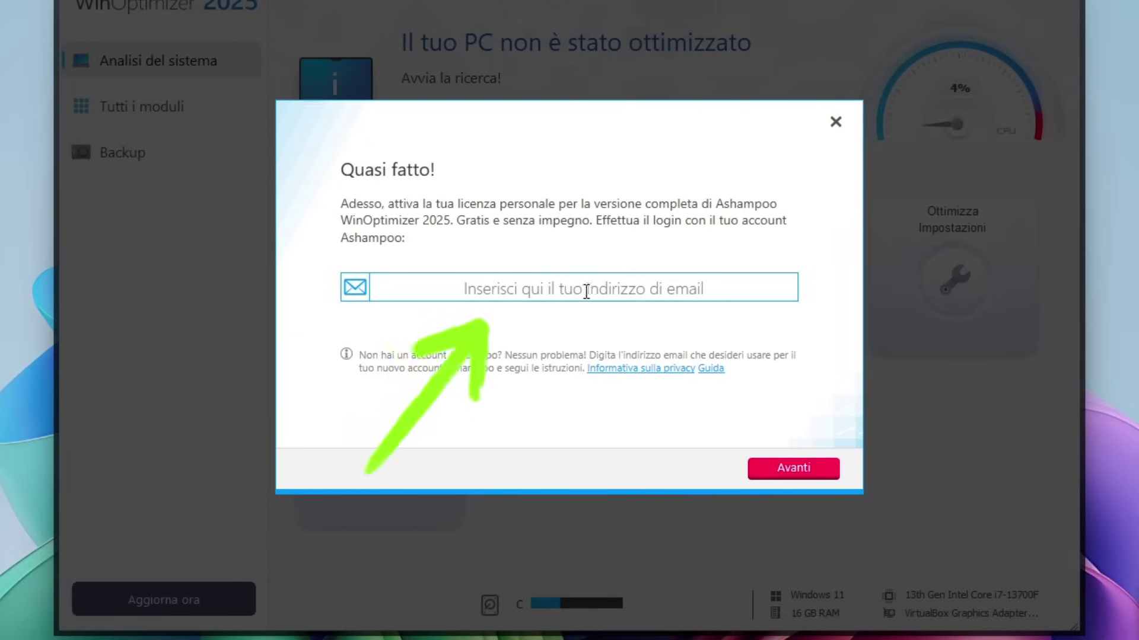
left_click(587, 288)
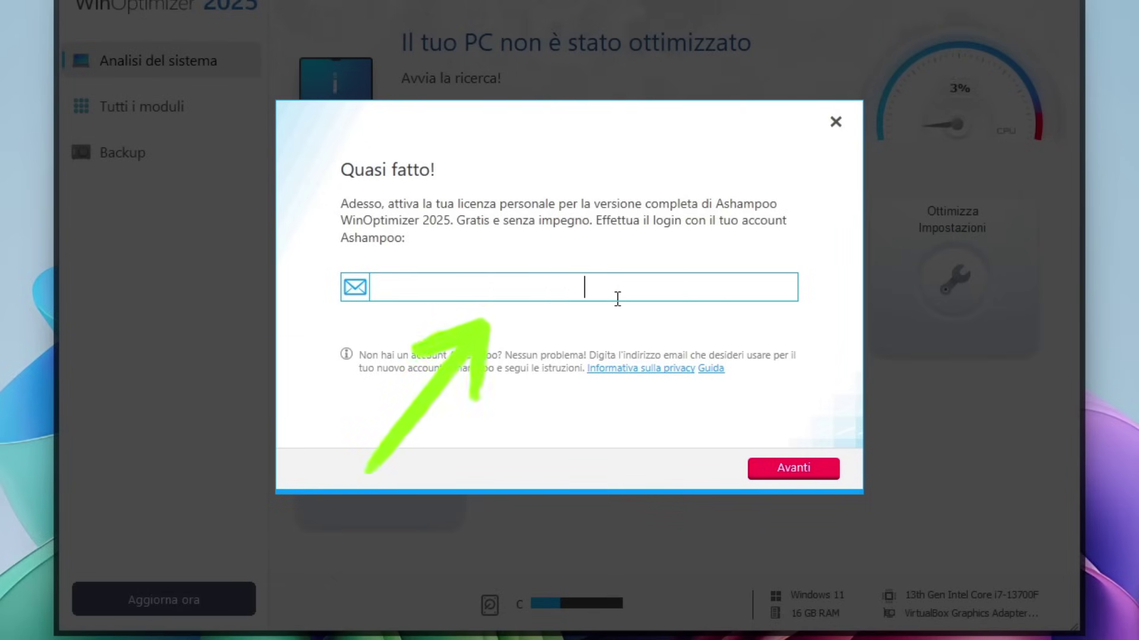
key("ctrl+v")
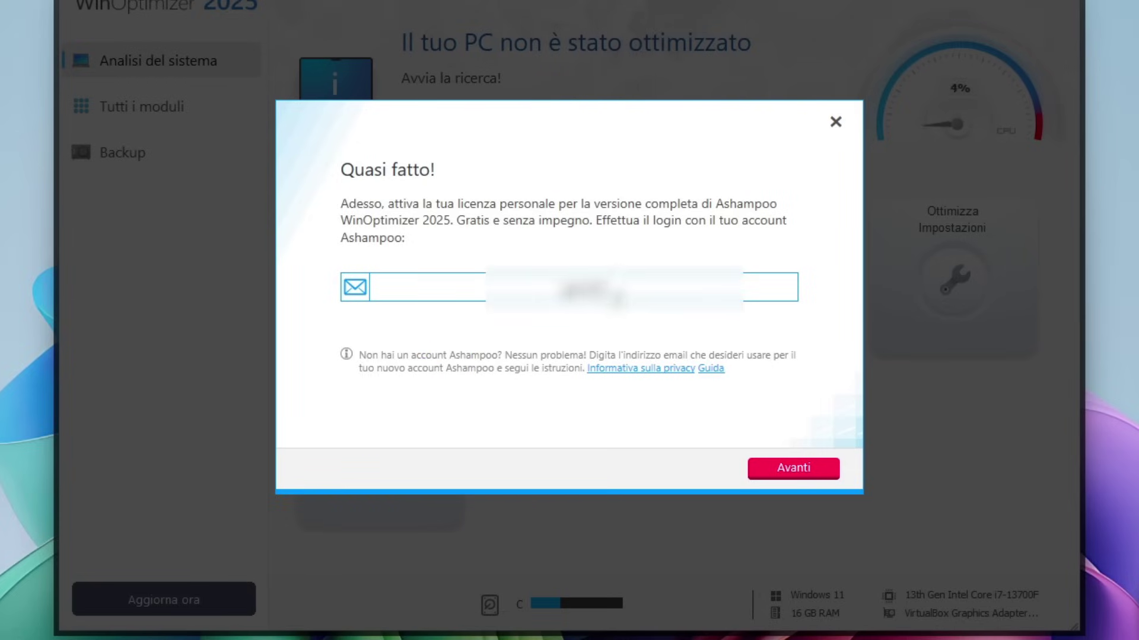
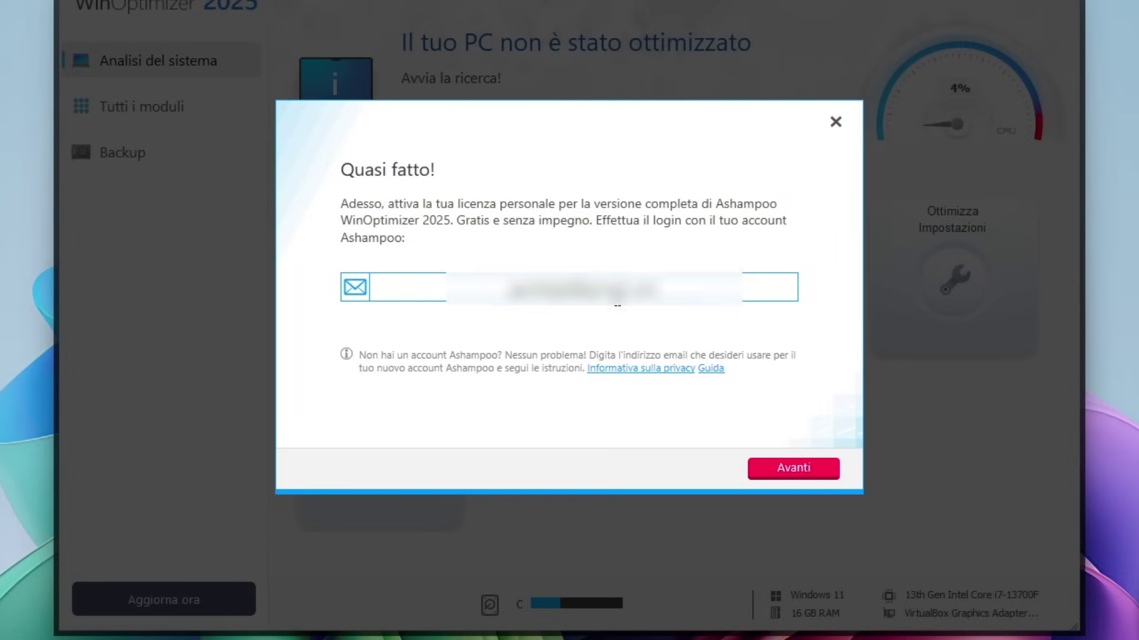
left_click(795, 470)
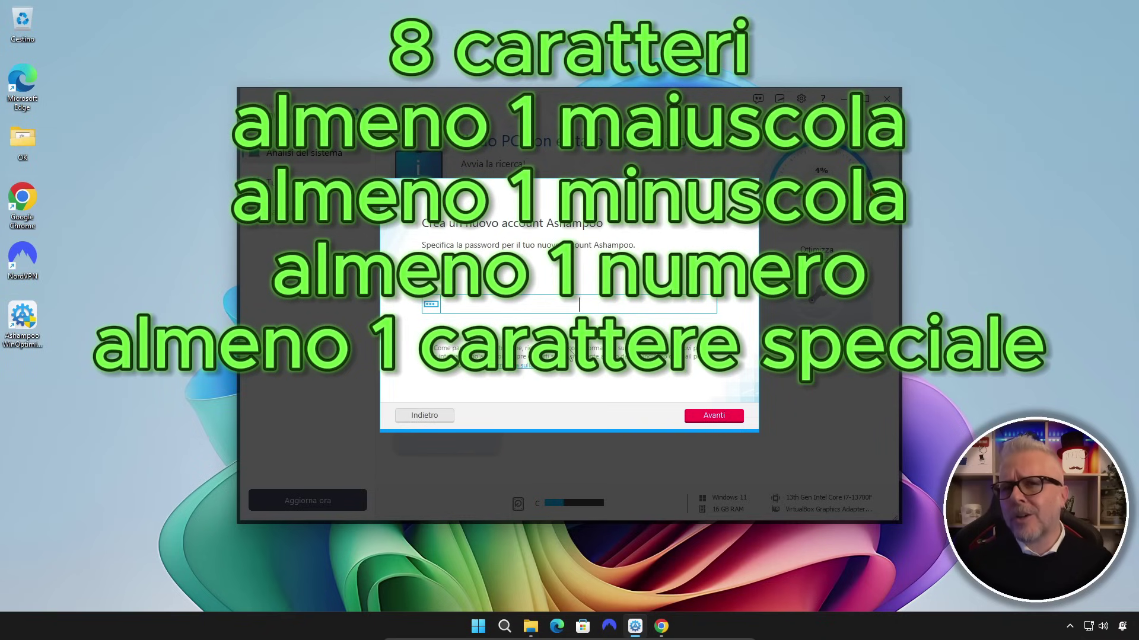
type("*******")
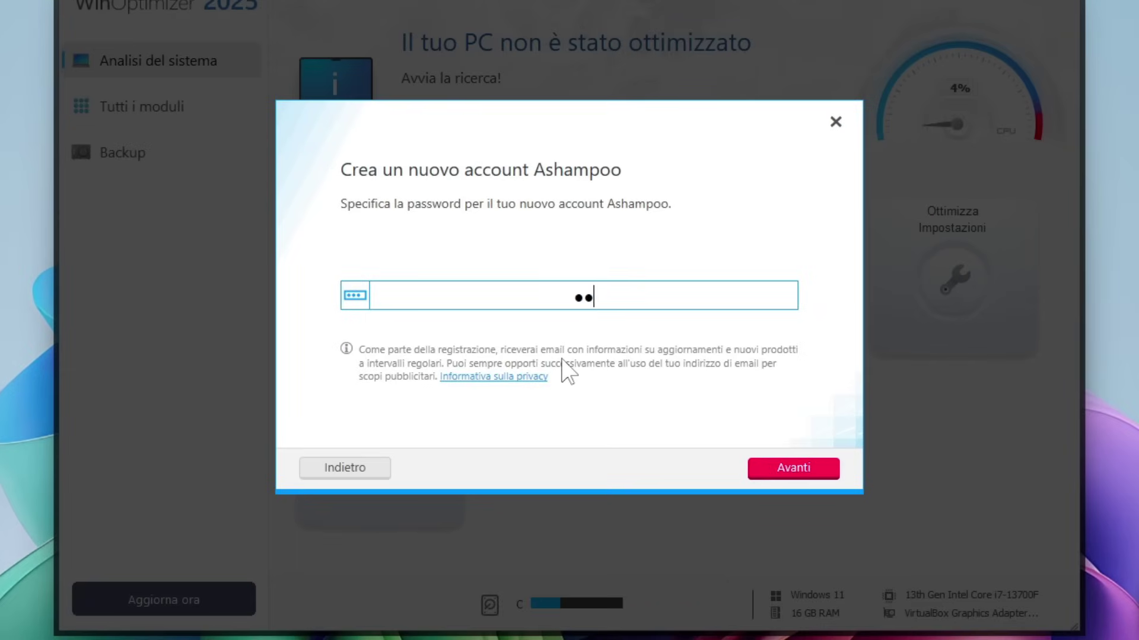
type("*****")
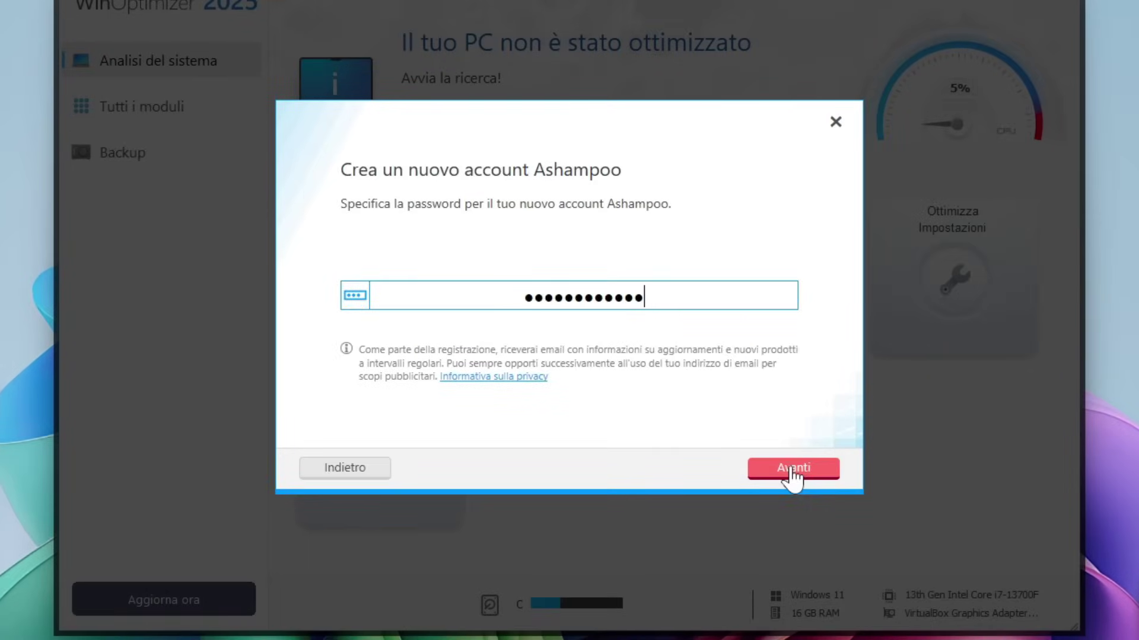
left_click(793, 469)
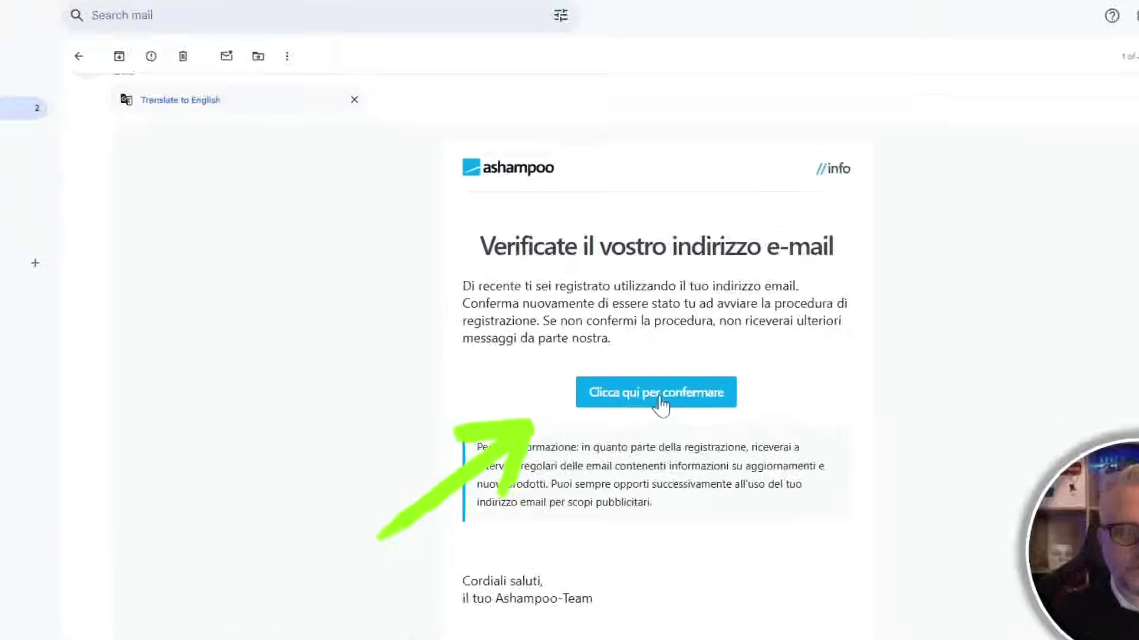
Confirm the account via the e-mail link, skip adding a name with 'Non ora', and close Chrome
left_click(660, 403)
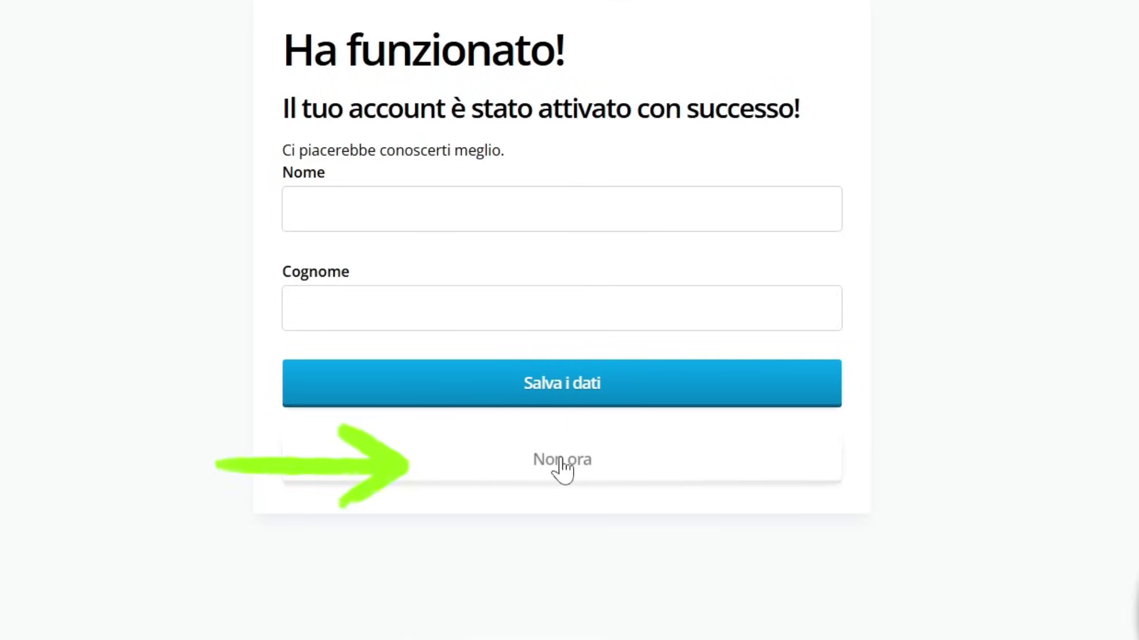
left_click(563, 468)
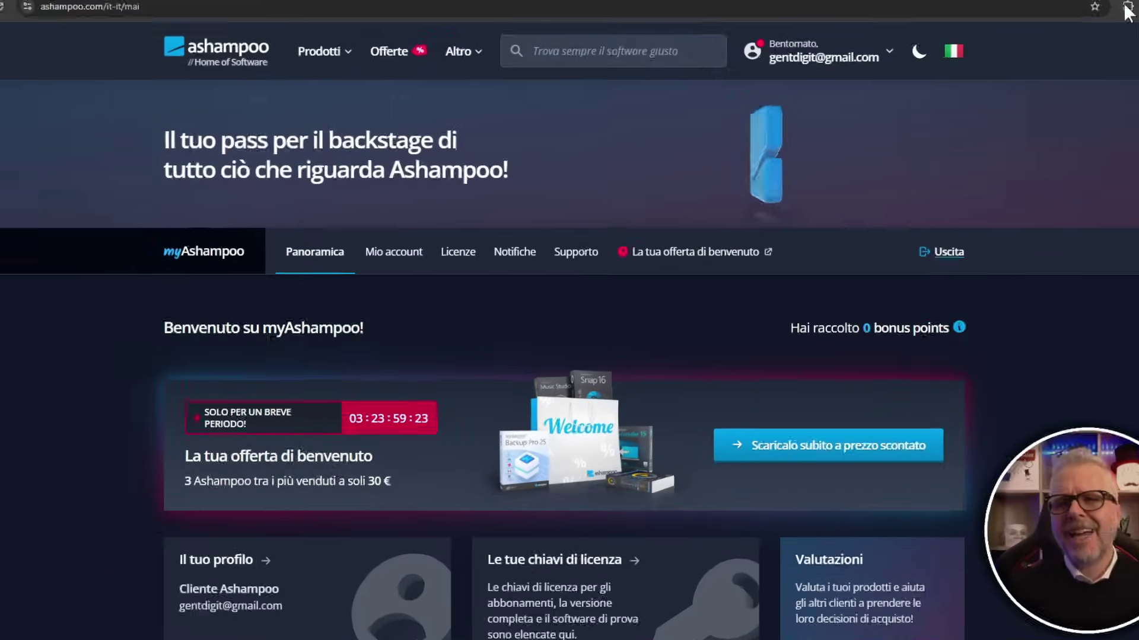
left_click(1125, 13)
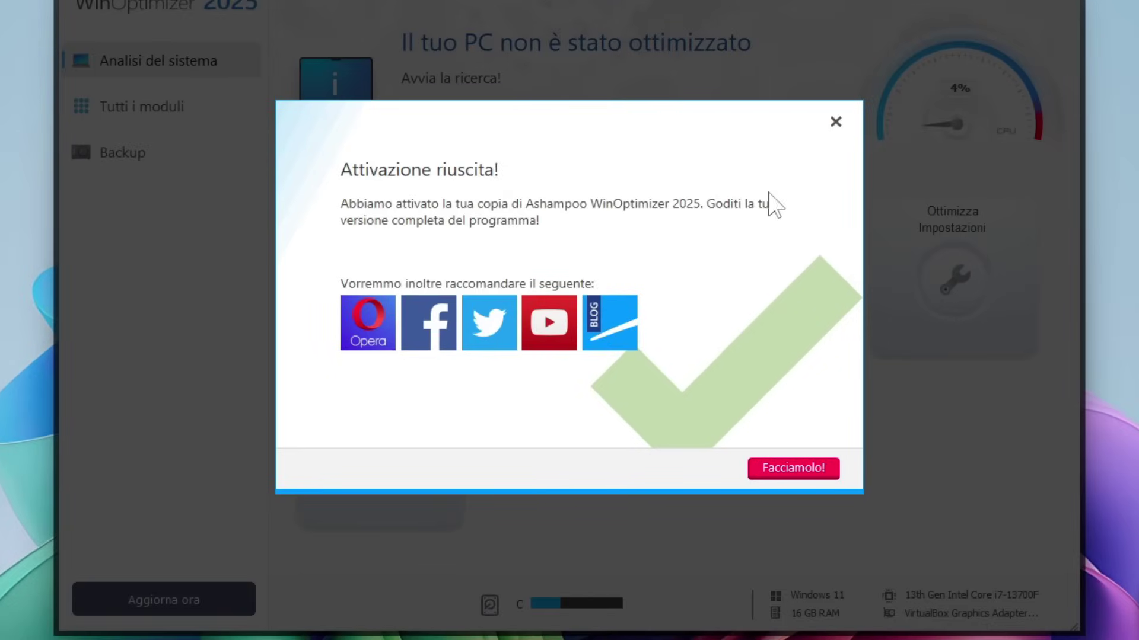
Close the 'Attivazione riuscita!' dialog and start the PC analysis with Analizza
left_click(835, 124)
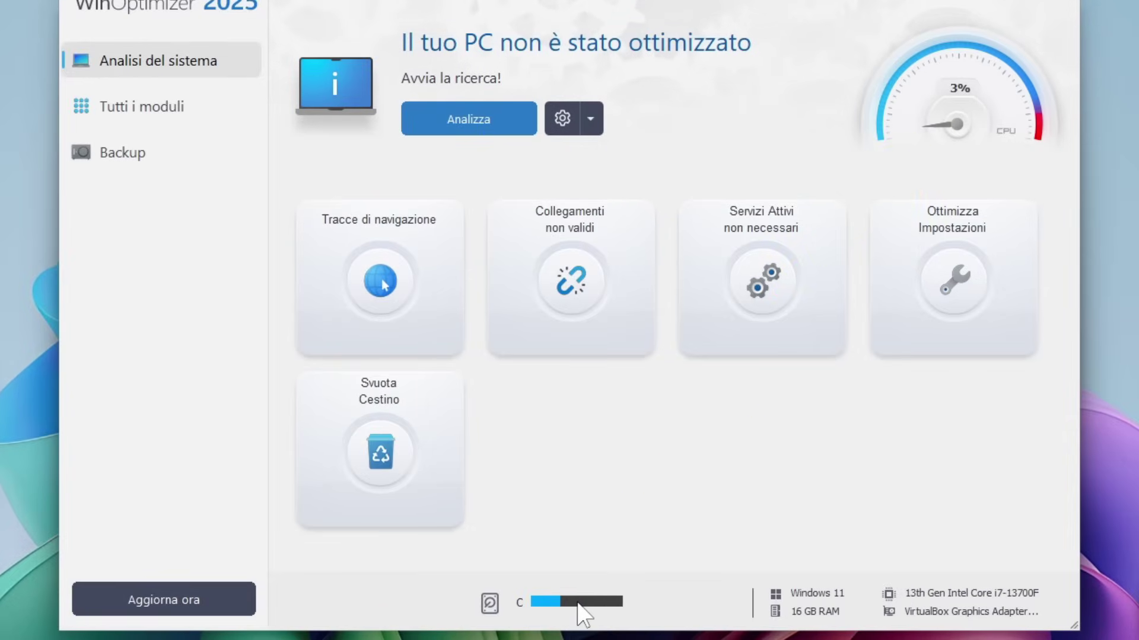
left_click(467, 120)
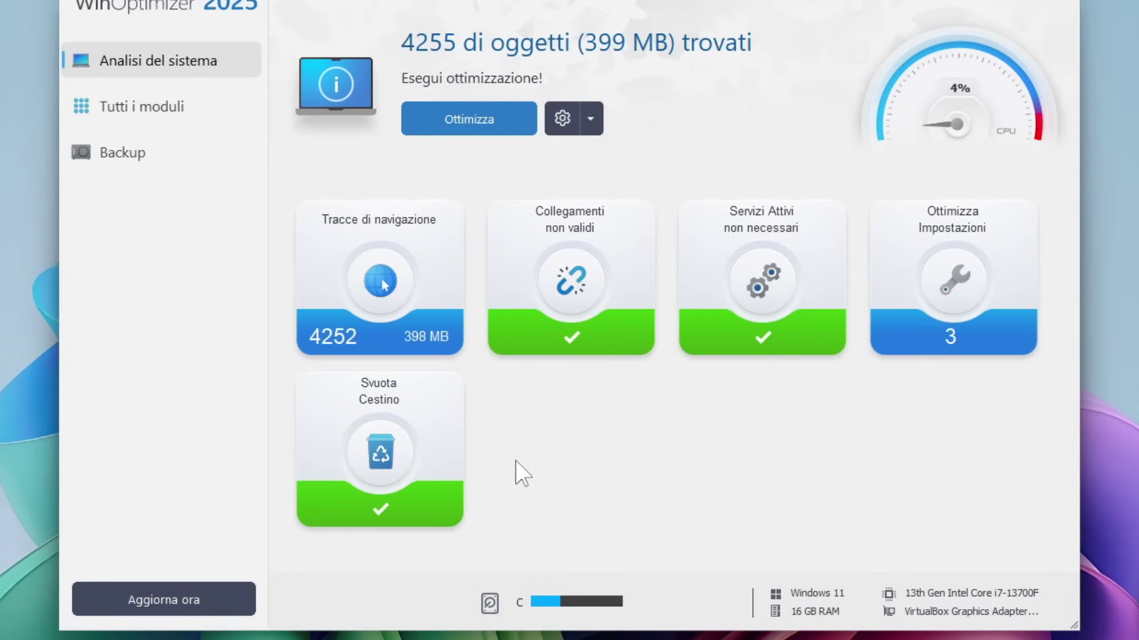
Optimise the PC to fix the 4255 found items (399 MB) with Ottimizza
left_click(466, 121)
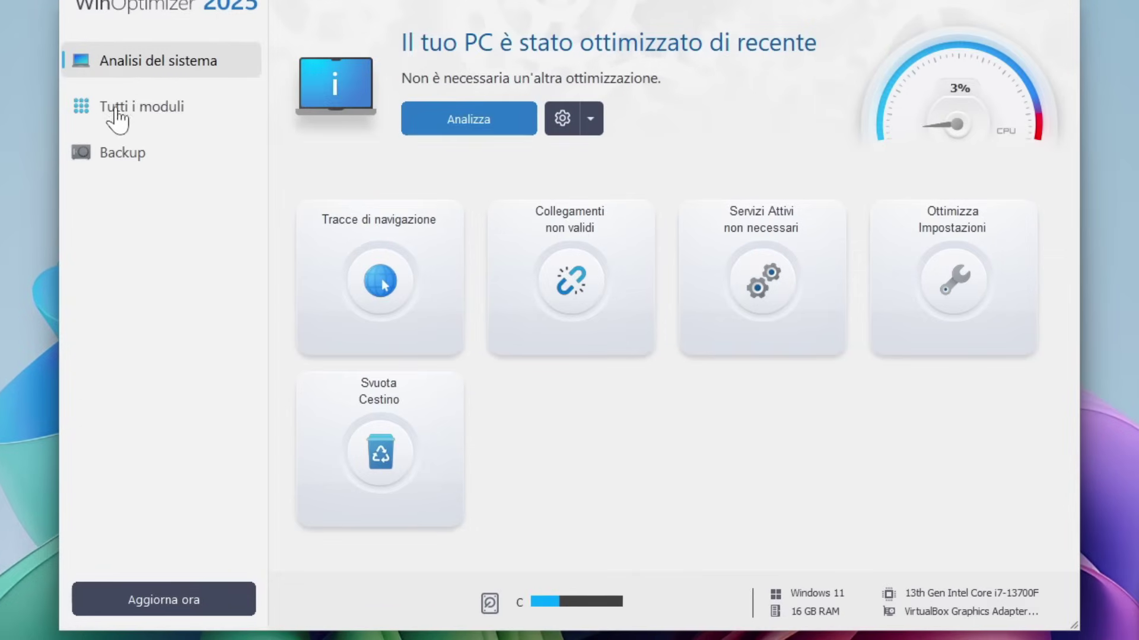
Show all modules under Funzioni and read the description of 'Gestisci i servizi in Windows'
left_click(140, 120)
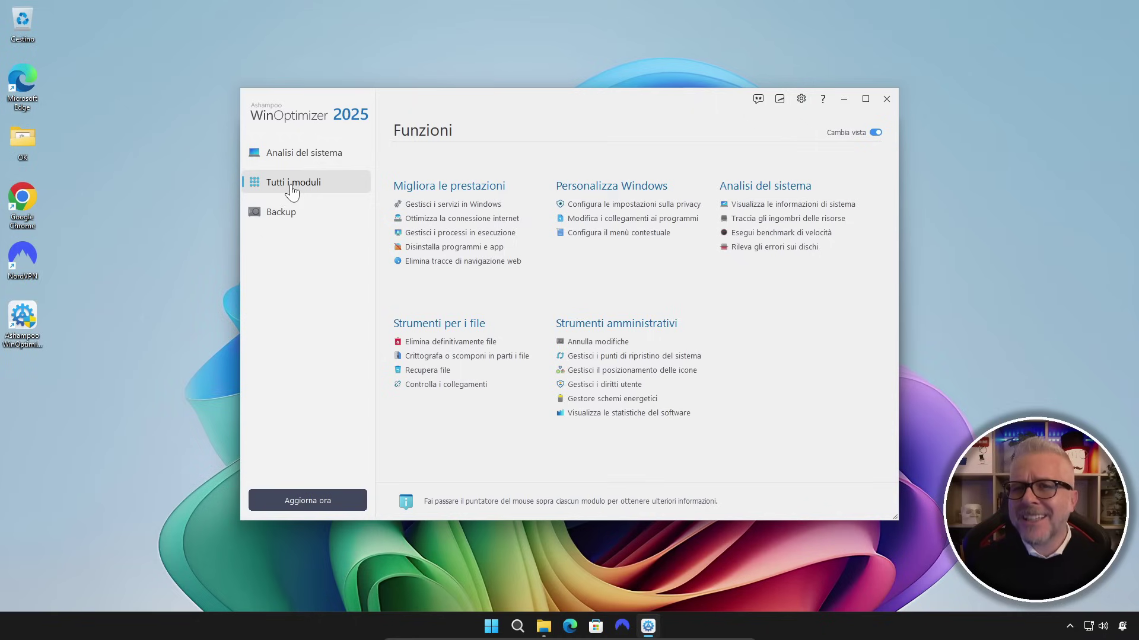
mouse_move(502, 206)
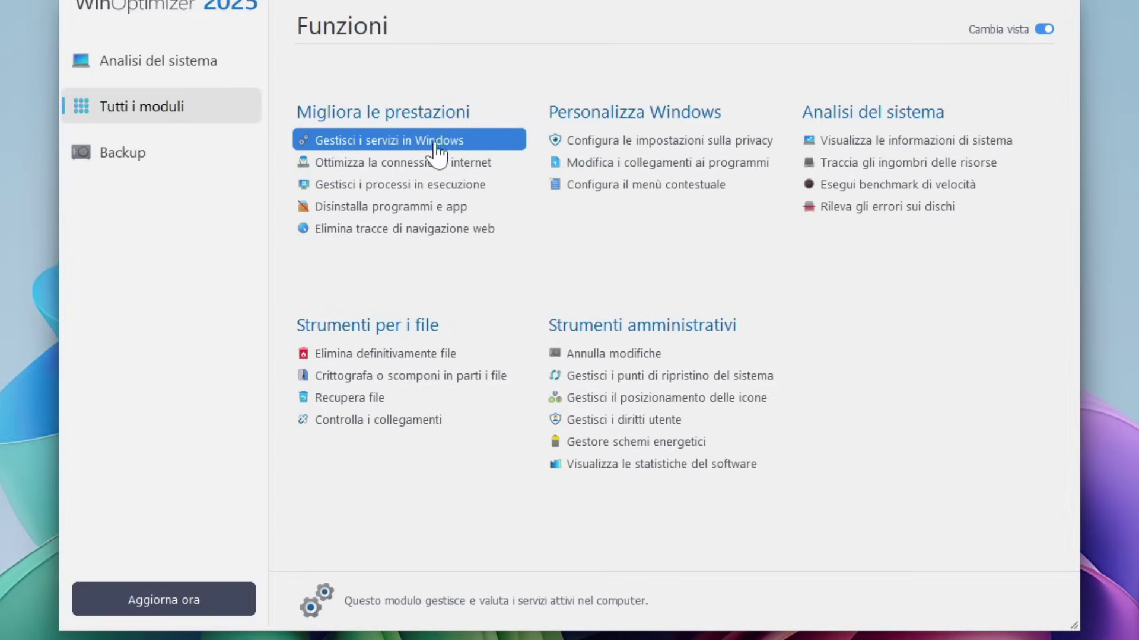